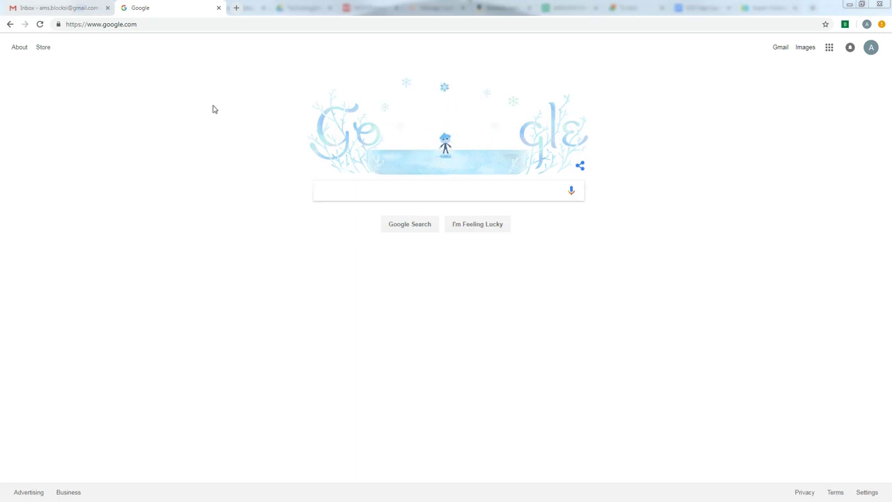
Step: Run a Google search for 'blocksi'
left_click(387, 192)
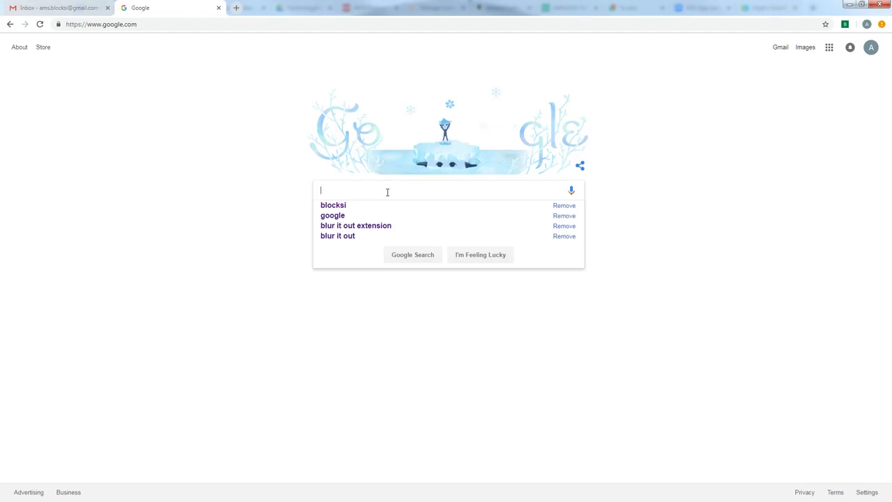
type("blocksi")
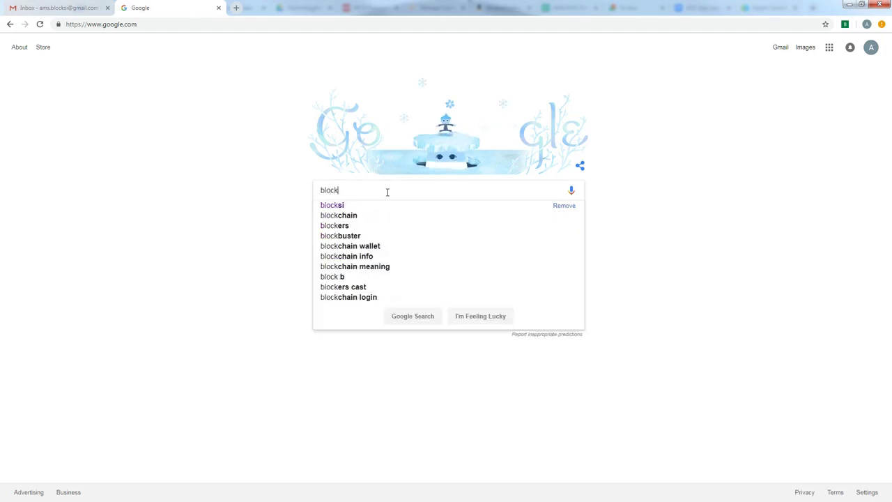
key("Return")
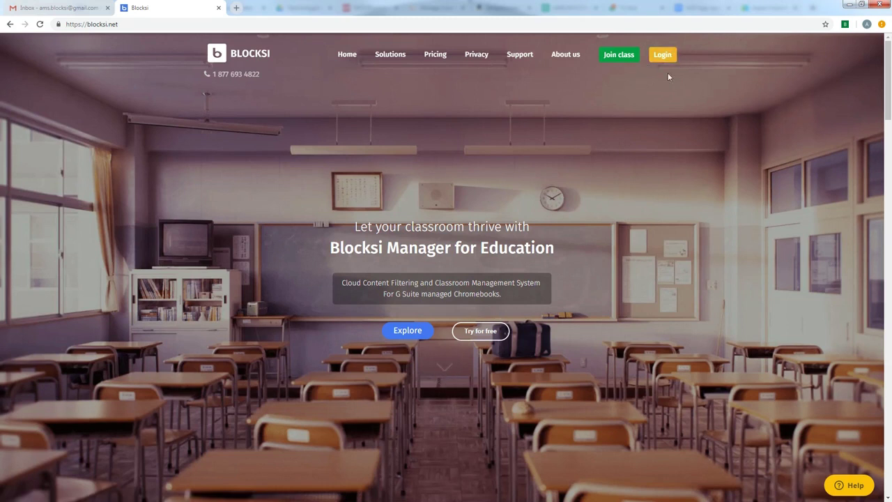
Step: From Blocksi's Login options, open the PARENT sign-in page for Education Everywhere
left_click(665, 56)
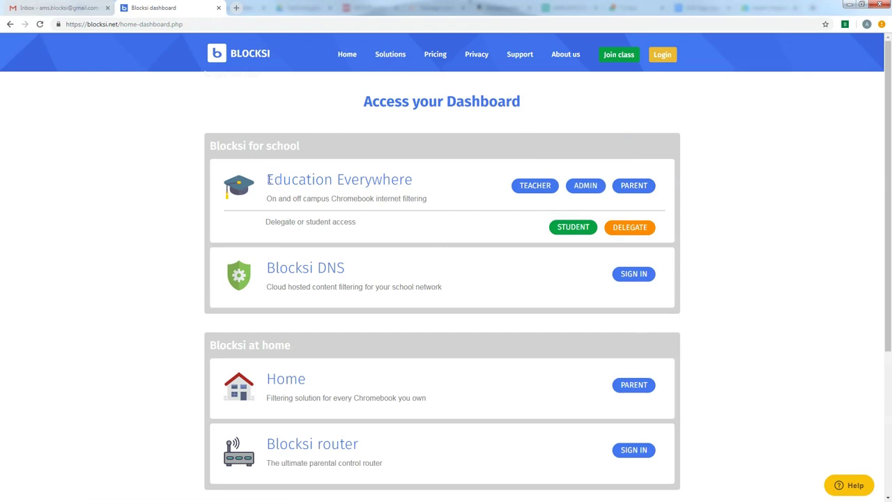
left_click_drag(267, 179, 430, 189)
left_click(430, 188)
left_click(634, 186)
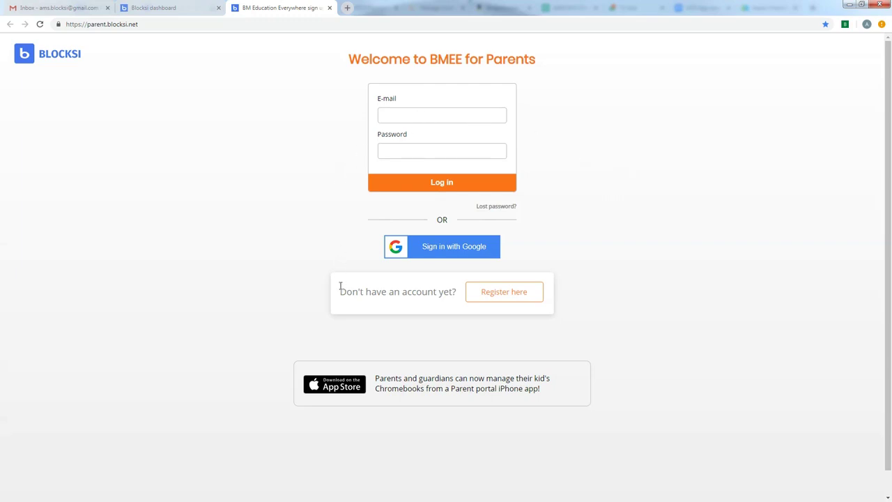
left_click_drag(339, 292, 456, 292)
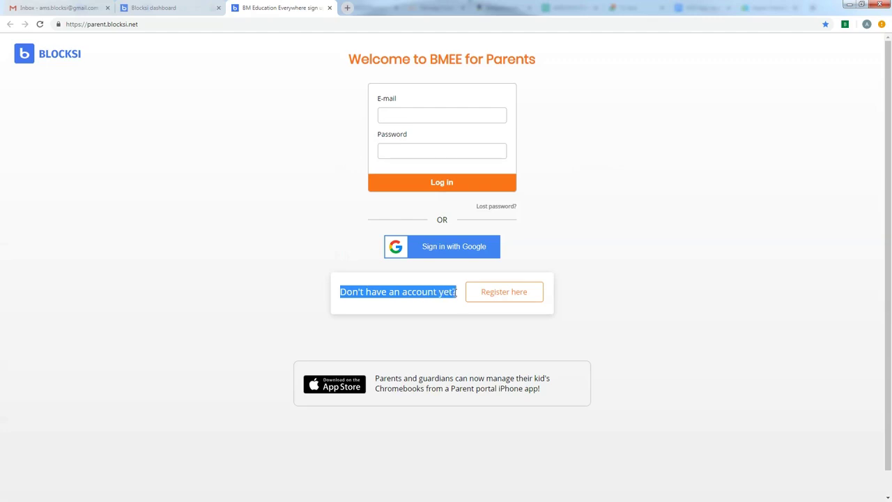
Step: Open the registration form and enter the parent's e-mail and the password twice
left_click(501, 298)
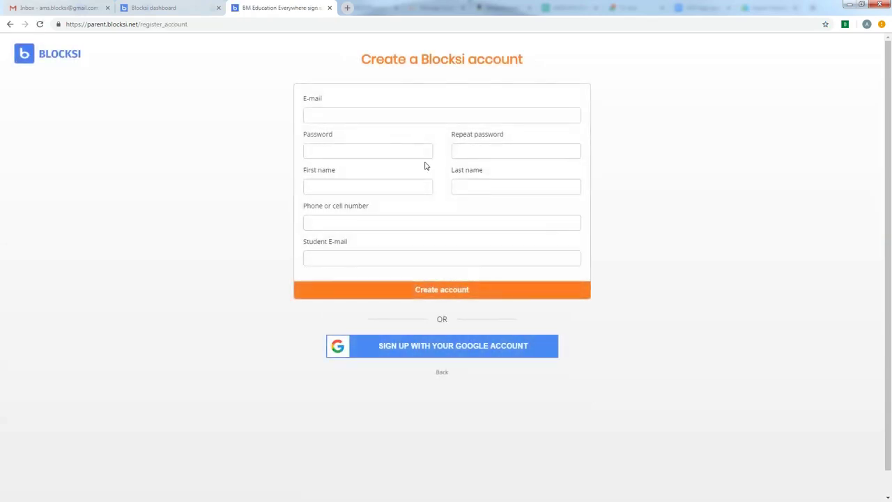
left_click(374, 112)
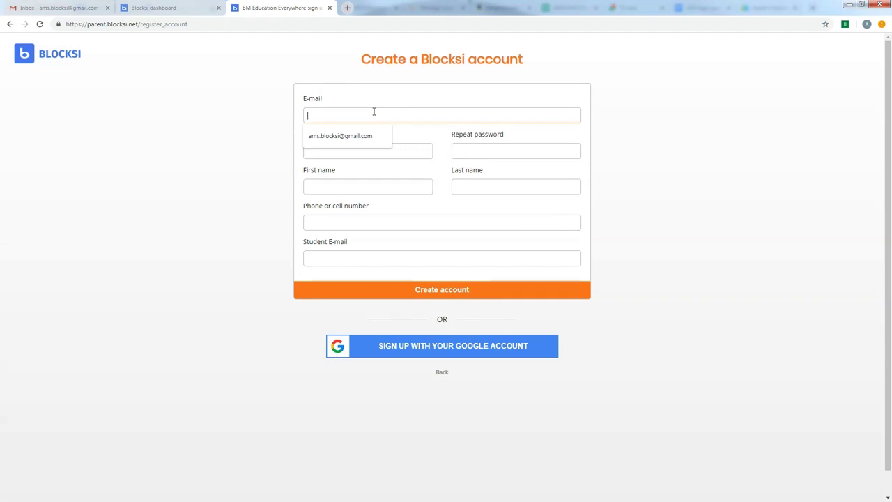
left_click(354, 136)
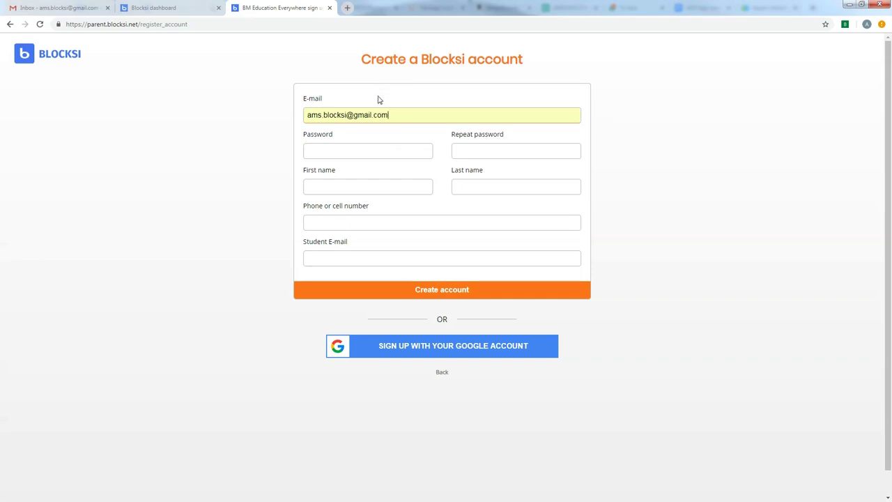
left_click(364, 151)
type("••••••")
key("Tab")
type("•••••••••")
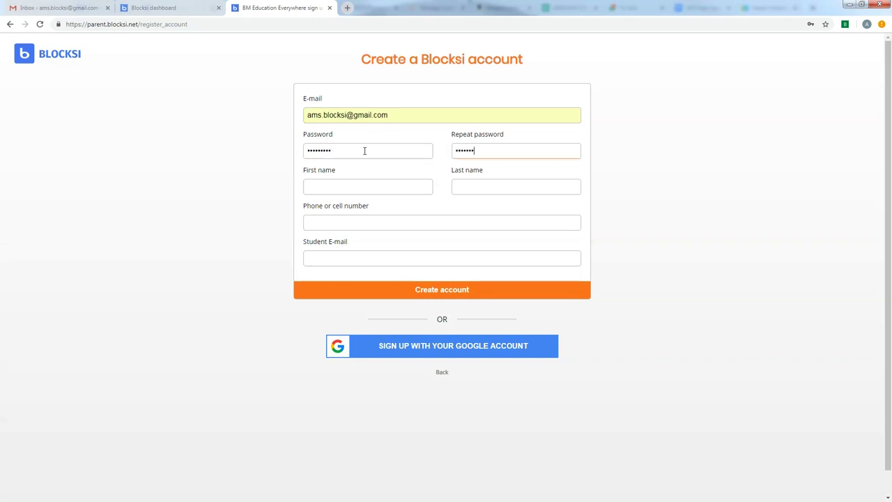
Step: Fill in the parent's first and last name, phone number and the student's e-mail
left_click(346, 186)
left_click(344, 227)
left_click(466, 188)
left_click(463, 226)
left_click(360, 223)
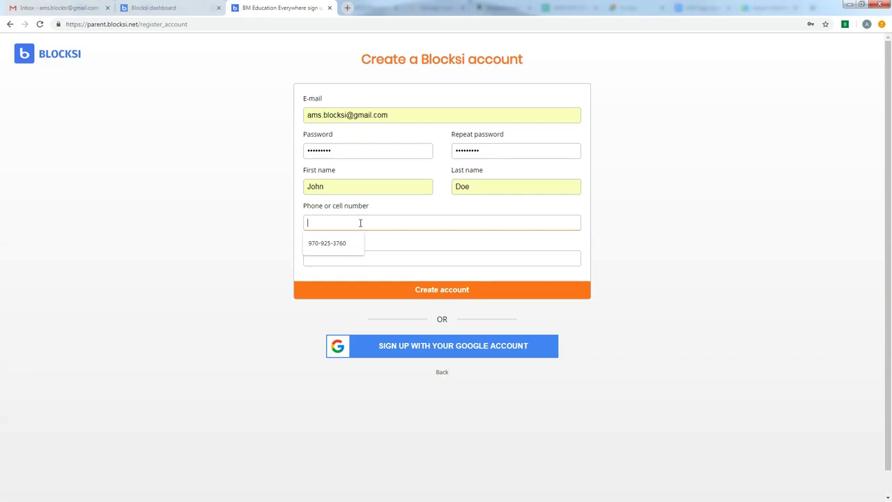
left_click(343, 244)
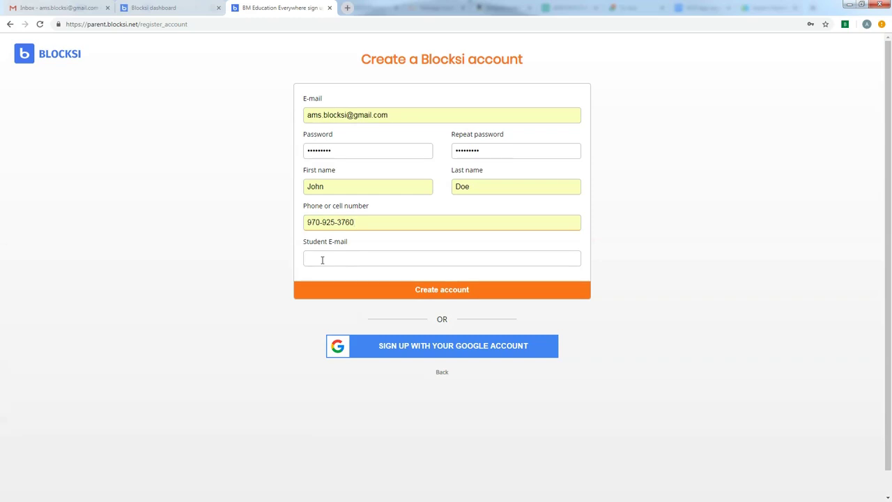
left_click(322, 260)
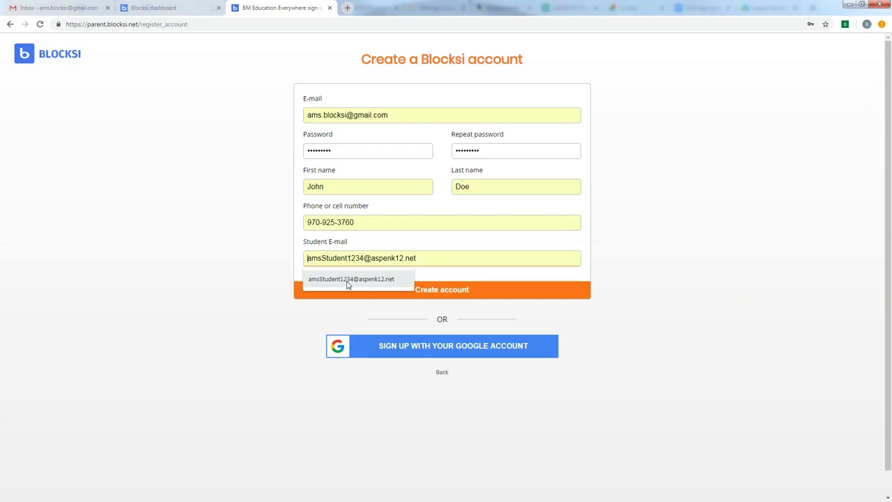
left_click(347, 280)
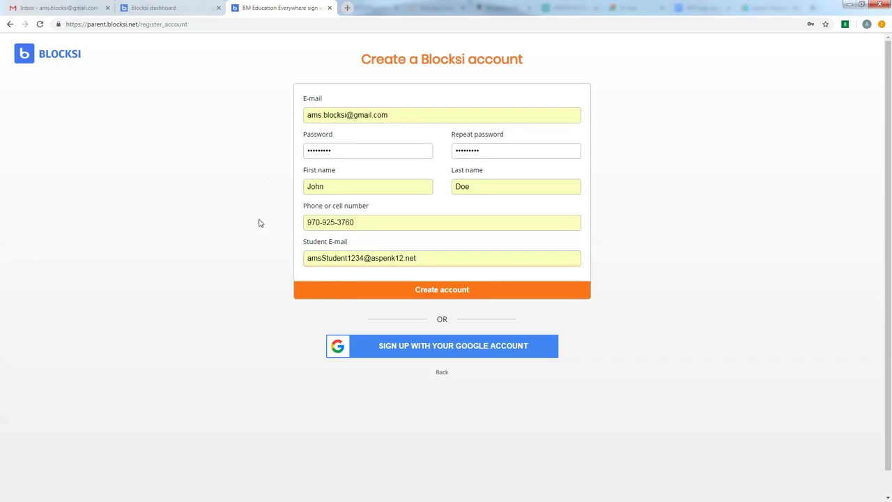
Step: Create the account, decline saving the password, and set timezone (GMT-07:00) US/Mountain
left_click(443, 293)
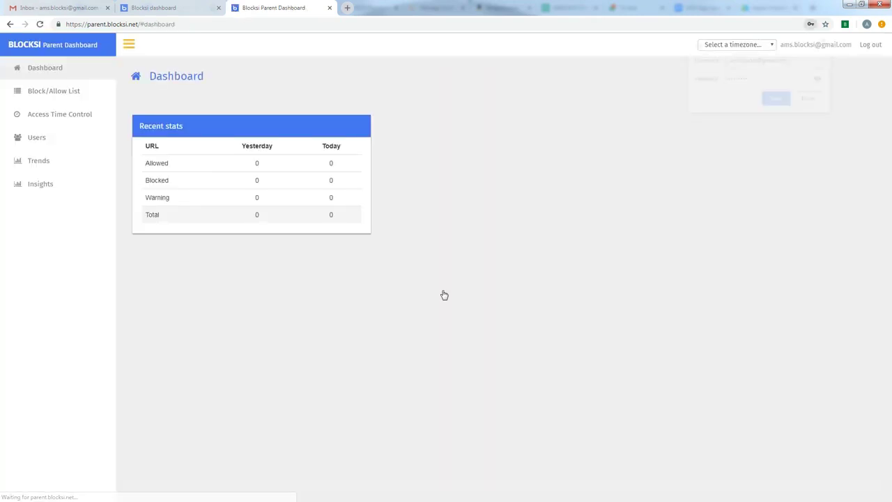
left_click(812, 100)
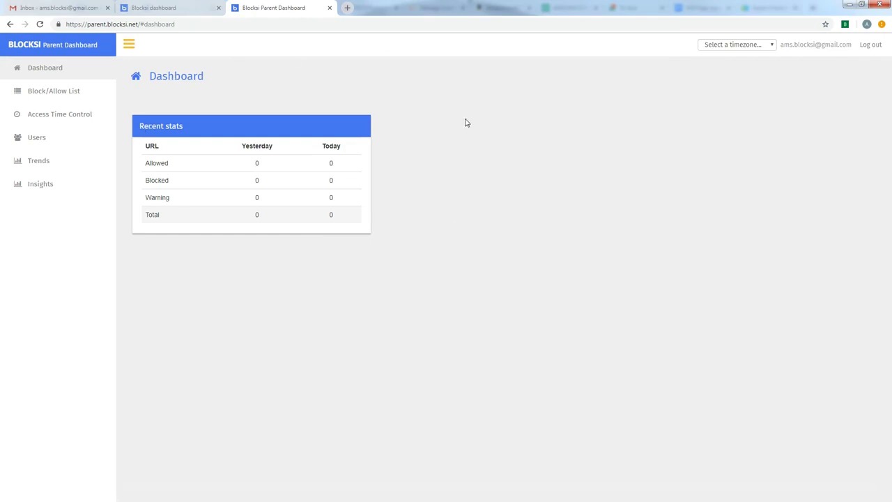
left_click(767, 48)
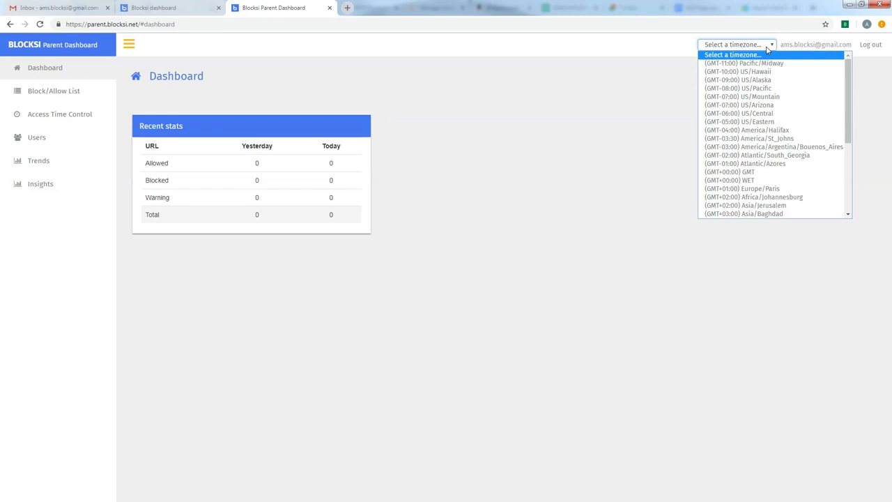
left_click(765, 97)
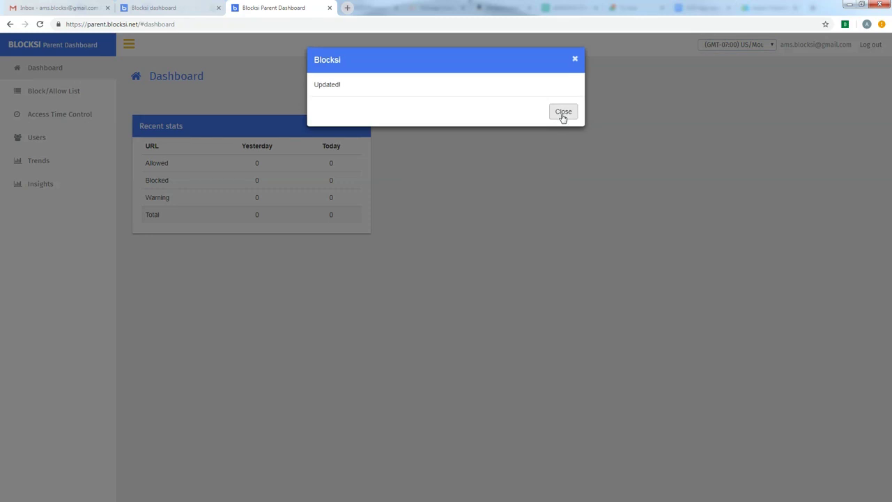
left_click(562, 111)
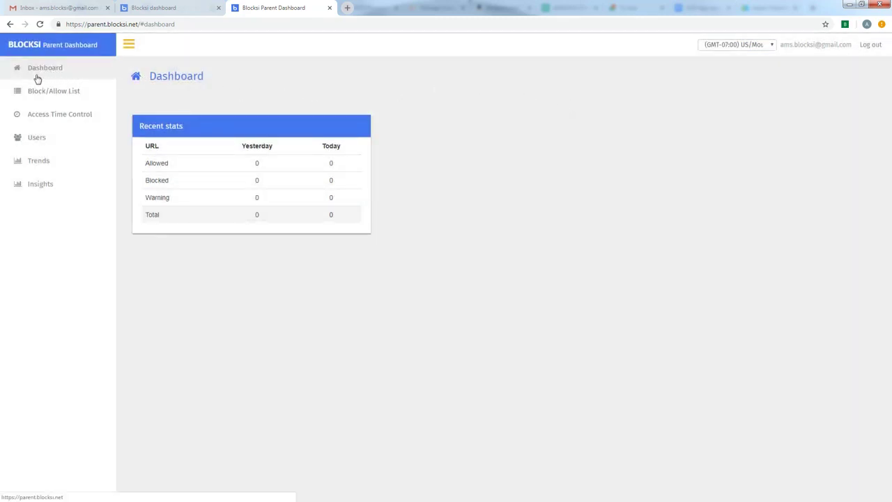
Step: Go back to the main Dashboard page with its recent stats table
left_click(32, 143)
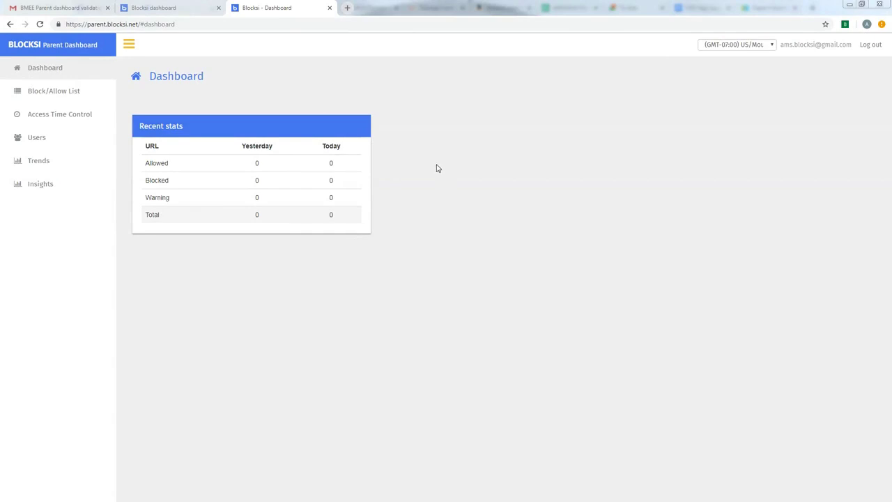
Step: Read the BMEE Parent dashboard validation e-mail in Gmail, then return to the Blocksi tab
left_click(62, 8)
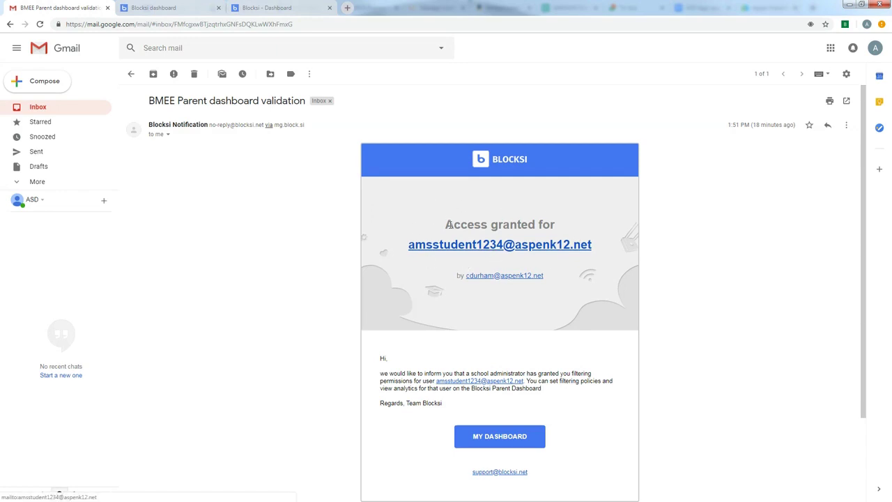
left_click(267, 9)
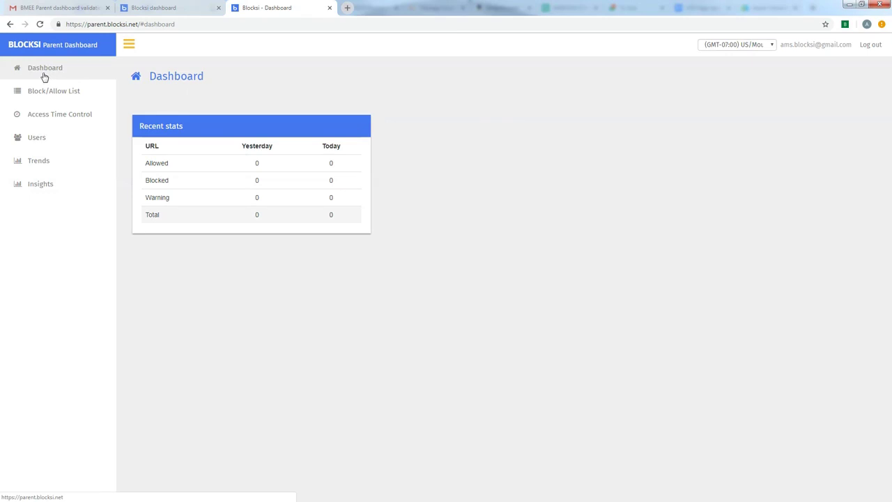
Step: Show the Users page with the Validated student, keeping the timezone at US/Mountain
left_click(39, 140)
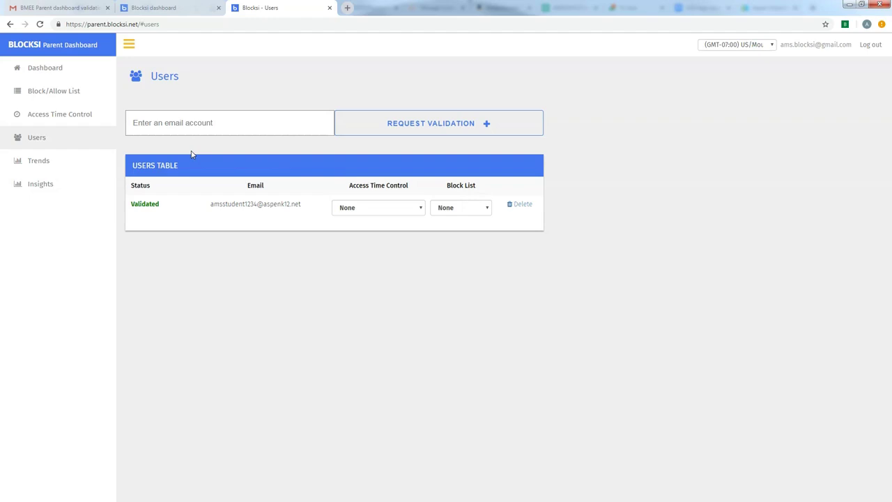
left_click(158, 122)
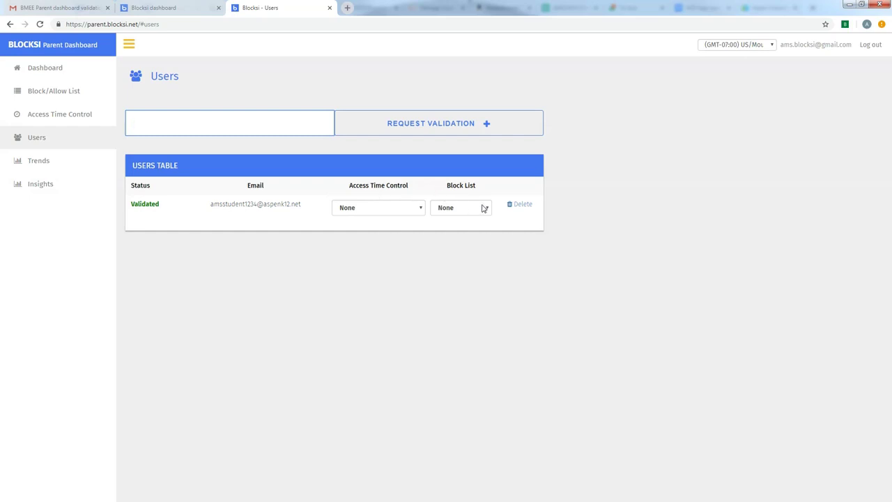
left_click(772, 46)
left_click(779, 99)
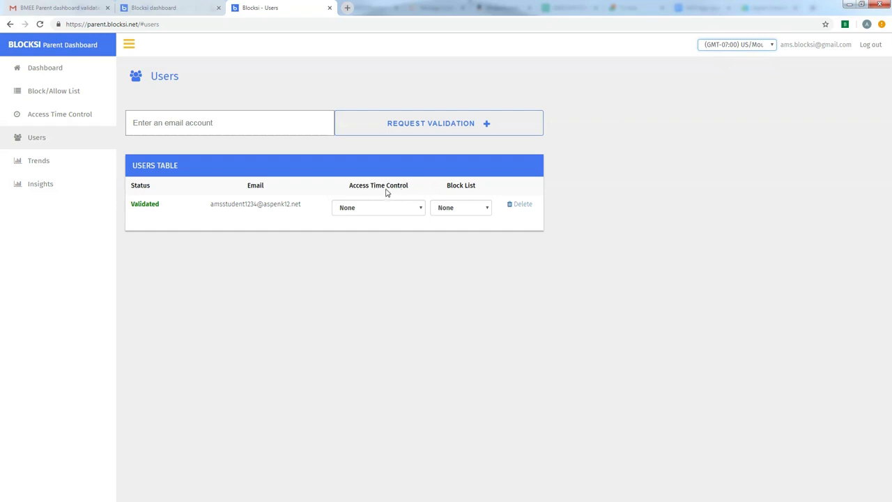
Step: Create a new block/allow list named 'Sample'
left_click(57, 95)
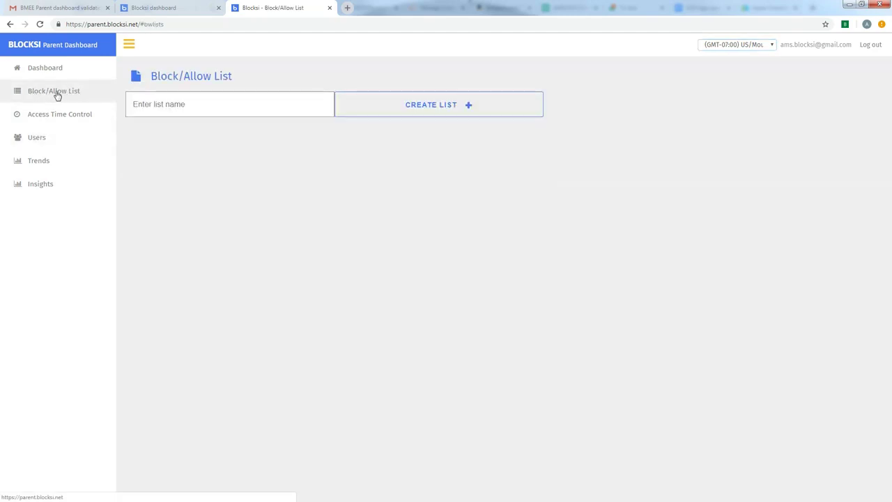
left_click(202, 105)
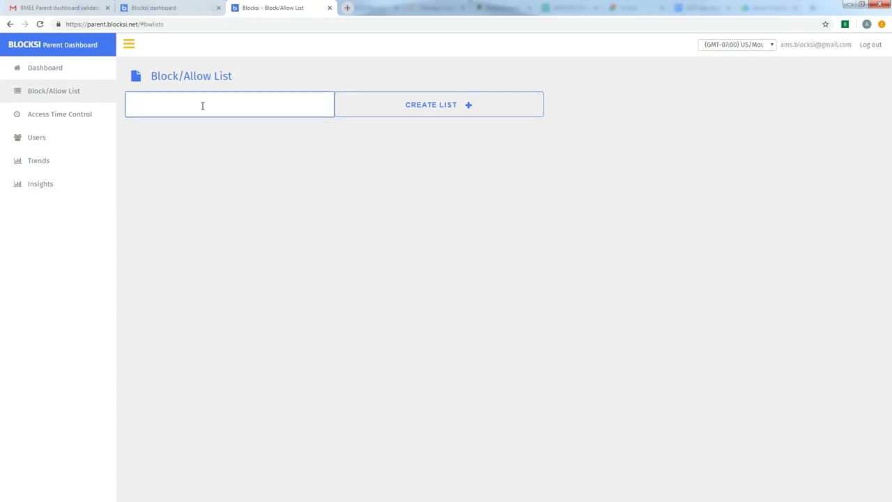
type("Sample")
left_click(439, 112)
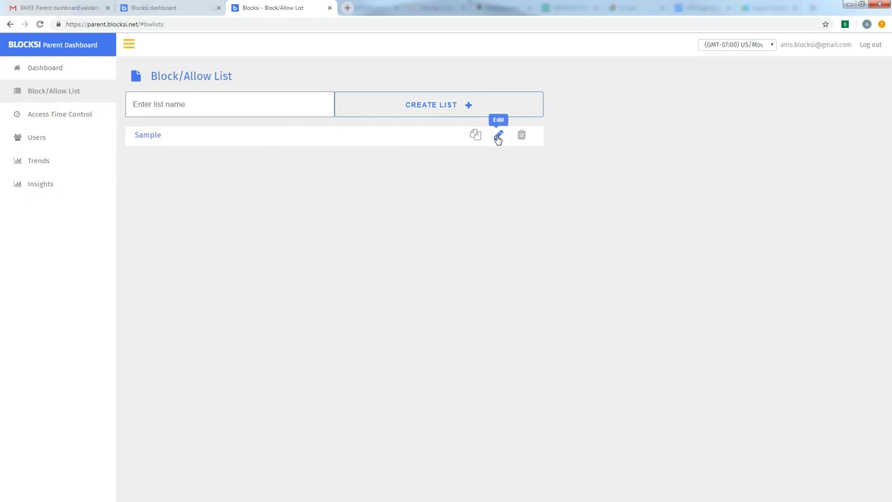
left_click(498, 137)
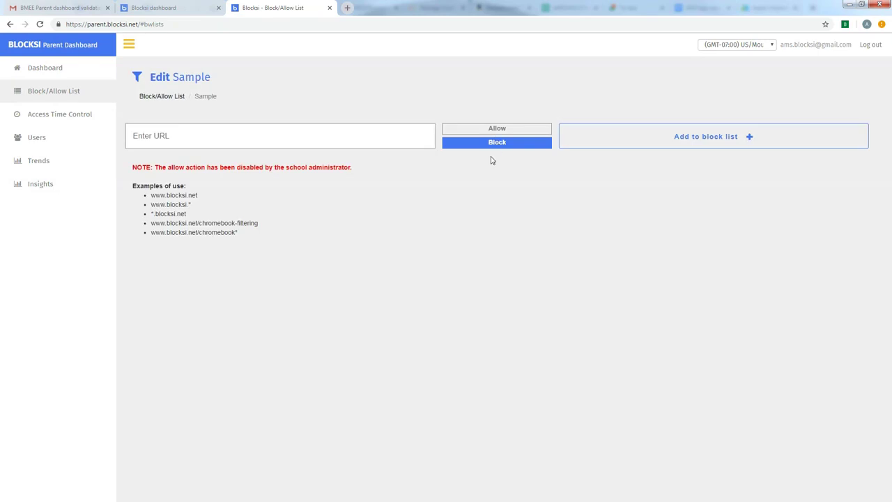
left_click(209, 136)
left_click(252, 135)
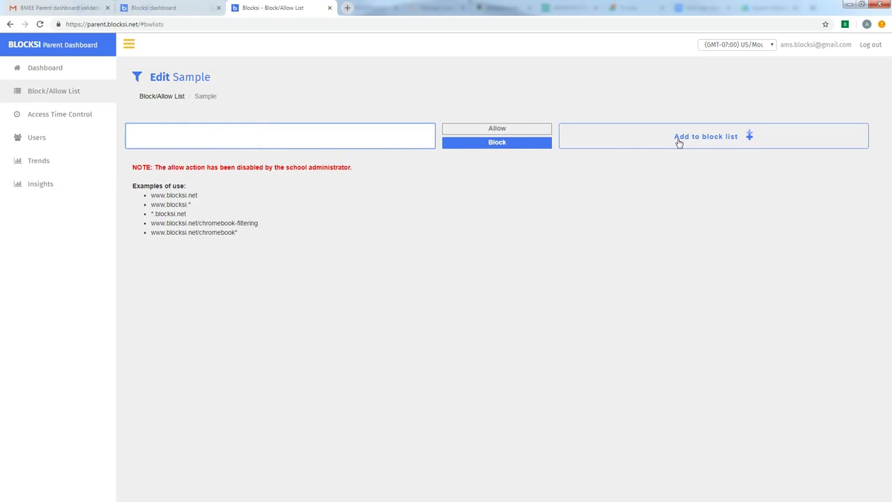
left_click(496, 140)
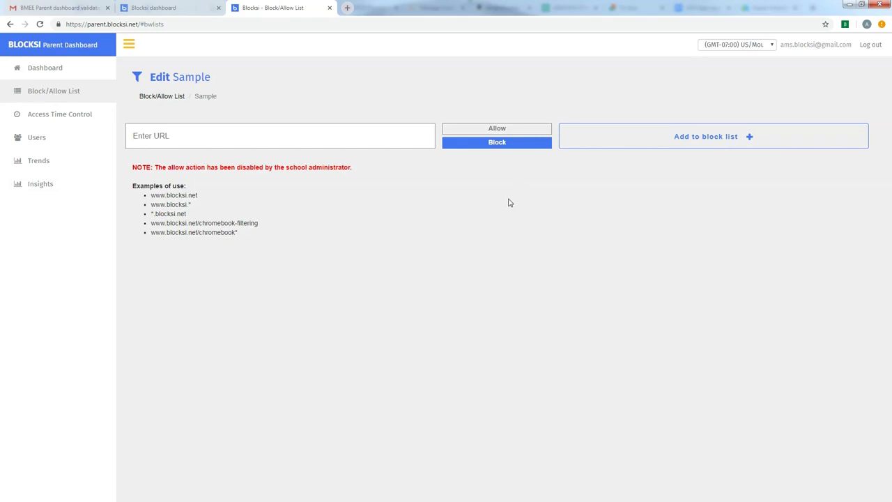
left_click(176, 143)
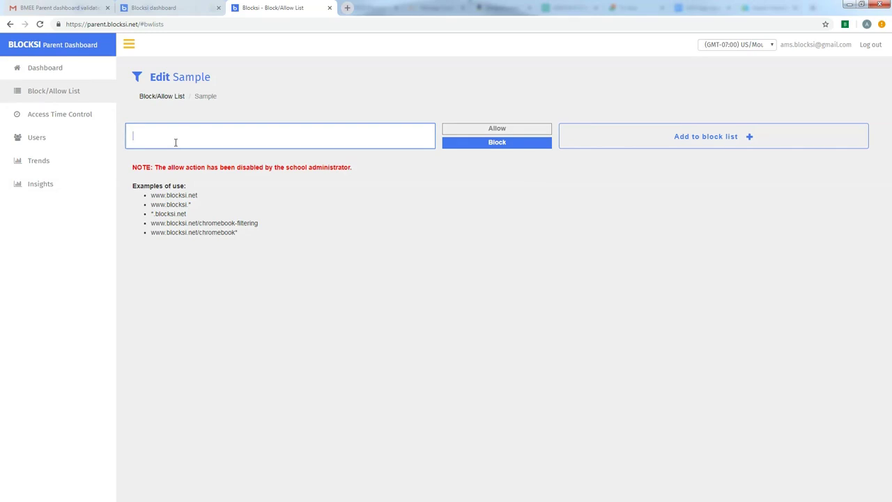
type("www.amazon.com*")
left_click(707, 140)
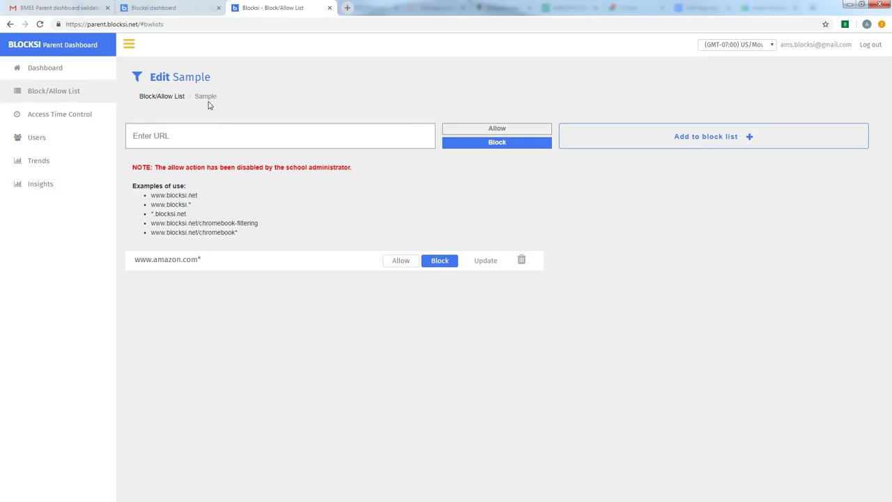
Step: On the Access Time Control page, create a time control named 'Sample Access'
left_click(52, 119)
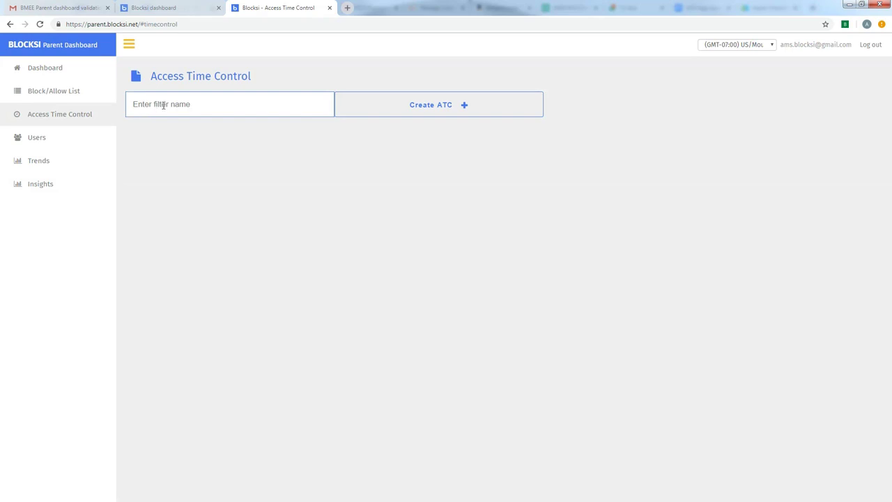
left_click(168, 105)
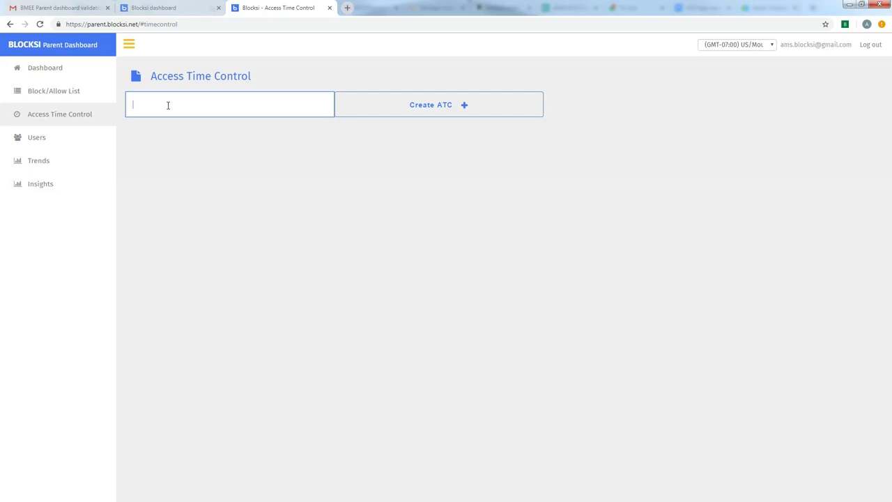
type("Sample Access")
left_click(435, 109)
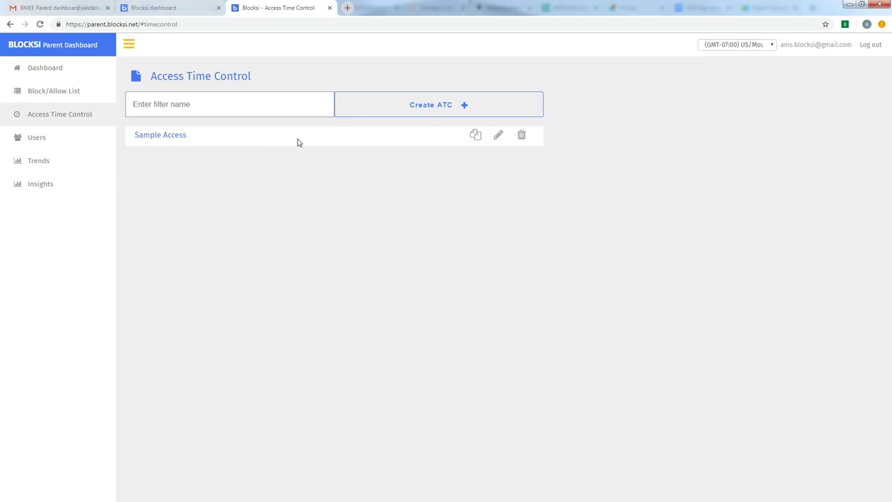
Step: Open the Sample Access row's editor to reach its empty weekly Bedtime hour grid
left_click(498, 136)
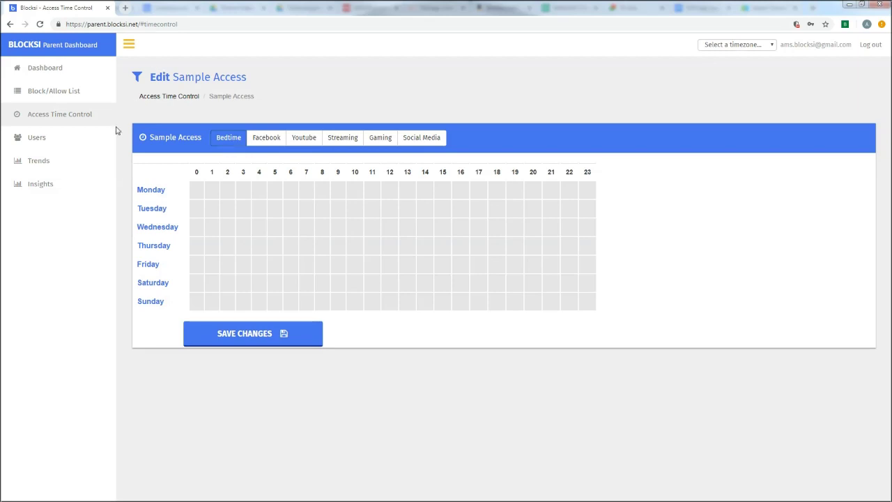
Step: Block hours 19–23 on every day of the week and save the Bedtime schedule
left_click(515, 191)
left_click(514, 209)
left_click(516, 243)
left_click(515, 232)
left_click(531, 191)
left_click(555, 191)
left_click(569, 194)
left_click(584, 193)
left_click_drag(533, 205, 593, 307)
left_click(513, 264)
left_click(516, 287)
left_click(516, 299)
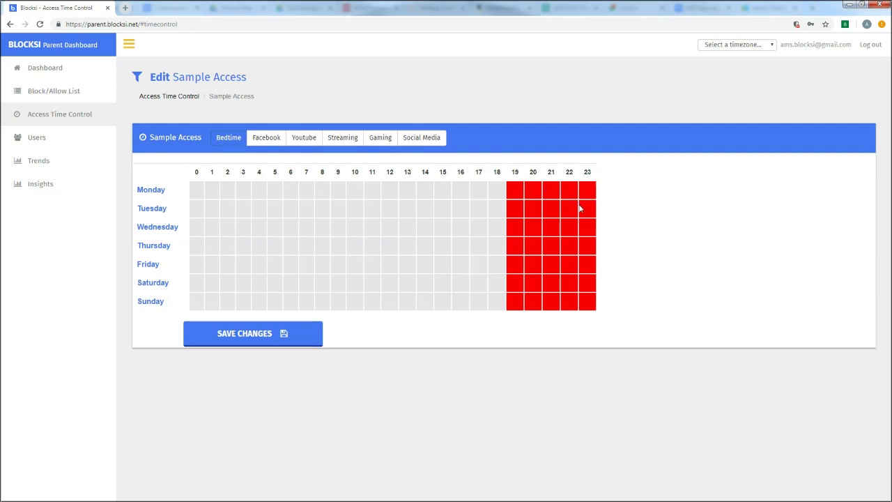
left_click(264, 338)
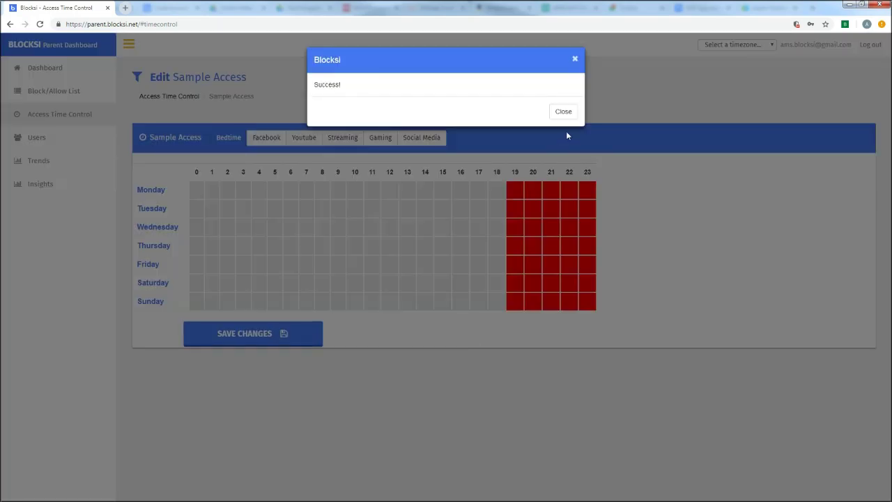
left_click(563, 112)
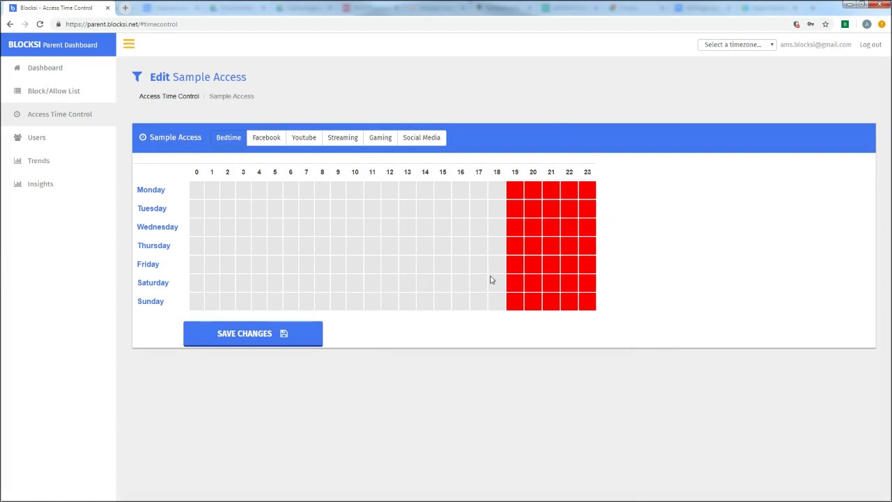
Step: Also block Saturday and Sunday hours 0–17 in Bedtime and save again
left_click(232, 140)
left_click_drag(193, 282, 503, 309)
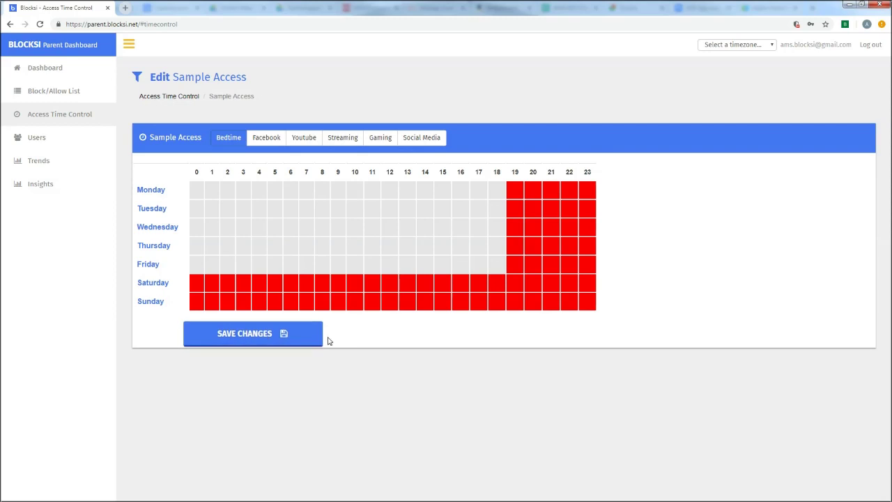
left_click(244, 335)
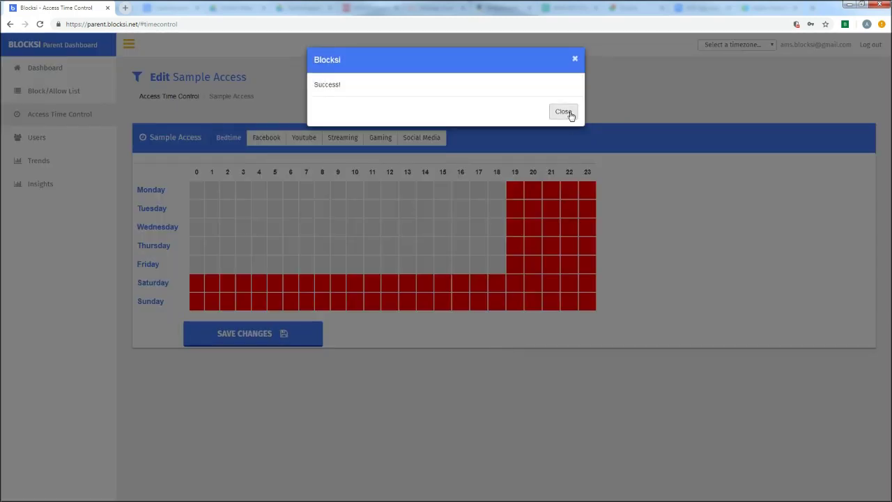
left_click(570, 113)
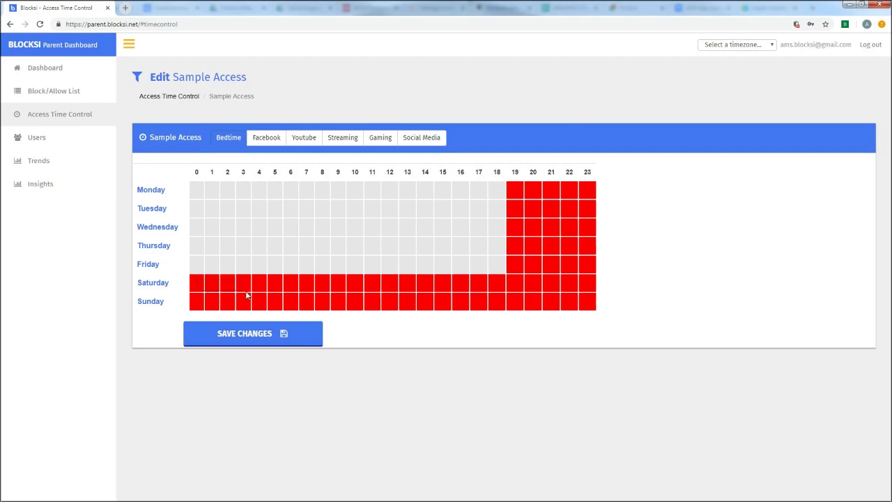
Step: Unblock the weekend hours and weekday evening hours 19–23, leaving the Bedtime grid empty
left_click_drag(589, 311, 577, 302)
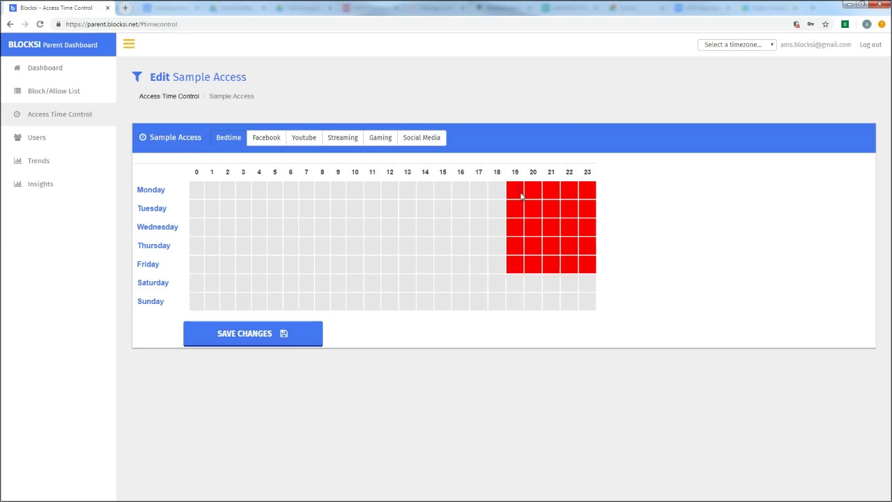
left_click_drag(547, 267, 590, 271)
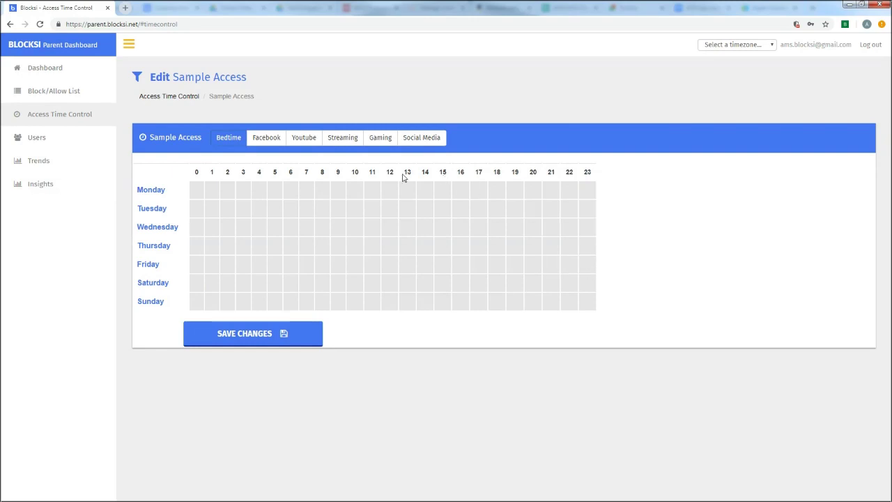
Step: On the YouTube schedule, block every hour across the whole week
left_click(306, 142)
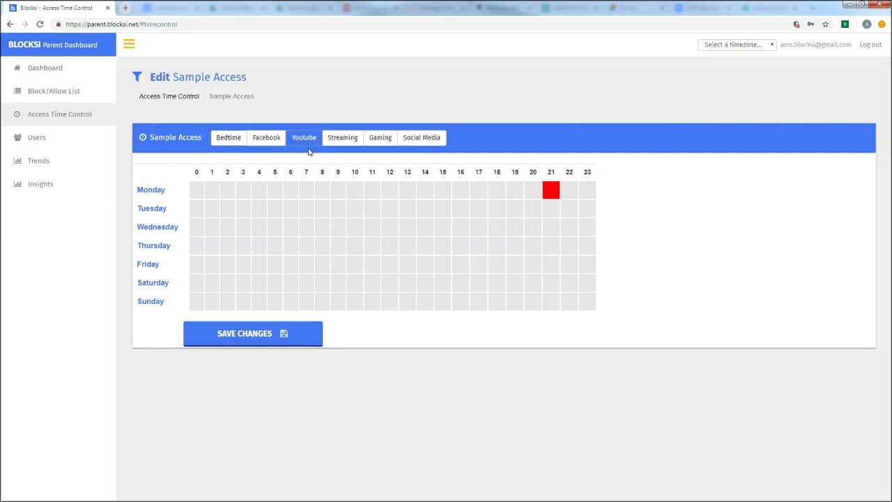
left_click(557, 193)
left_click_drag(511, 206, 497, 210)
left_click(496, 246)
left_click_drag(569, 245, 567, 227)
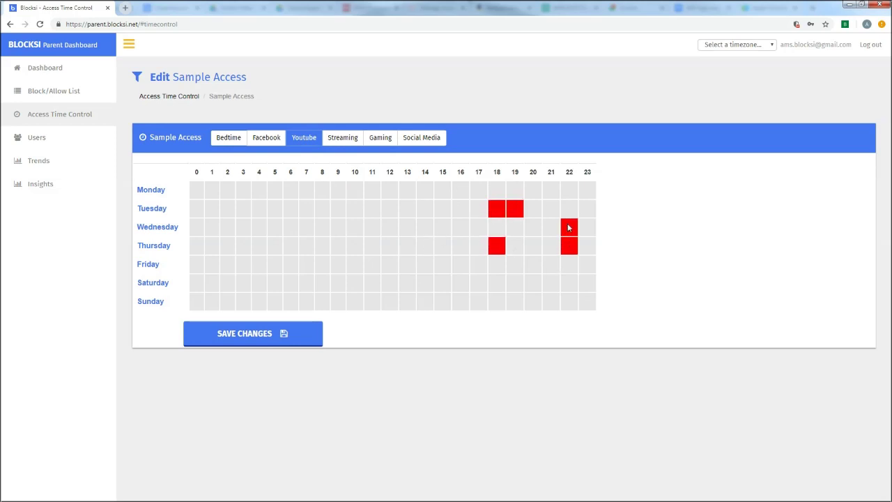
left_click_drag(201, 188, 591, 310)
Step: Fill the remaining Tuesday 18–19 and Thursday 18 and 22 gaps, then save
left_click(498, 211)
left_click(516, 210)
left_click(504, 245)
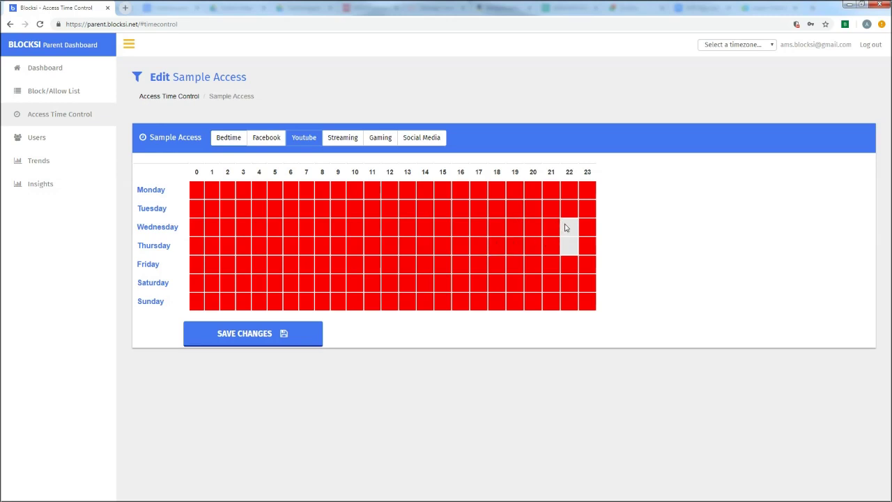
left_click(570, 246)
left_click(256, 335)
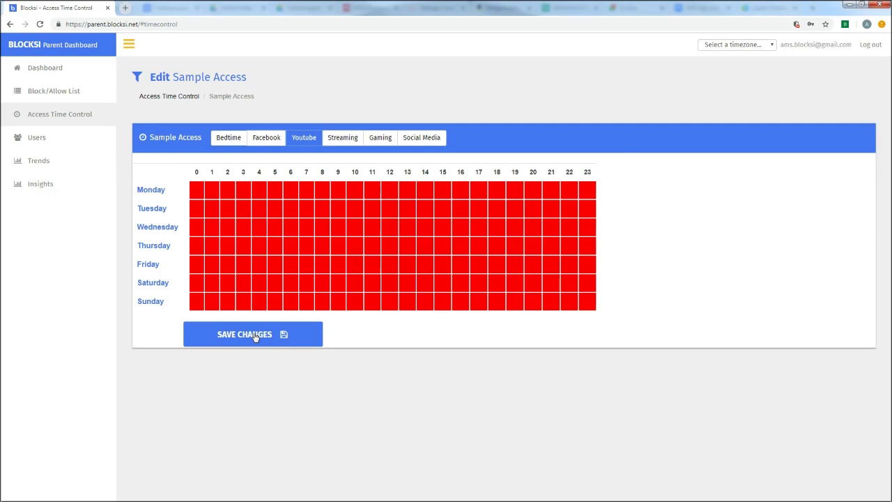
left_click(255, 336)
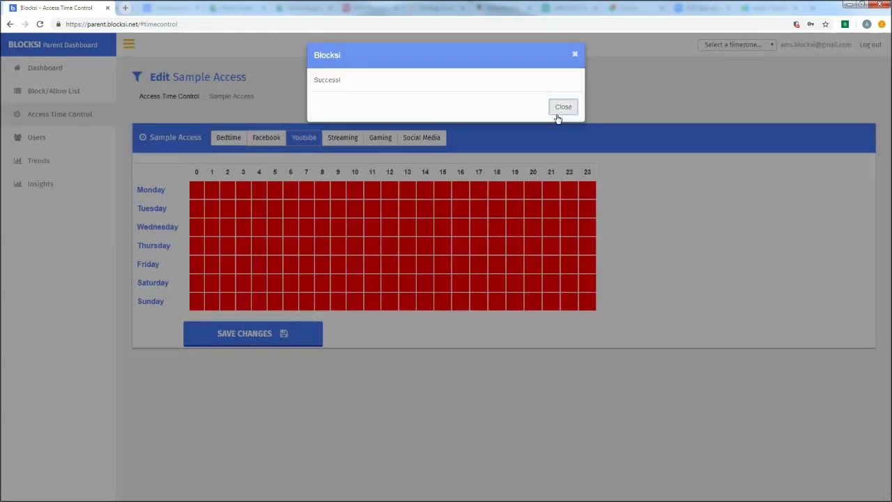
Step: Dismiss the success message and review the Streaming, Gaming, Social Media, YouTube and Bedtime schedules
left_click(561, 113)
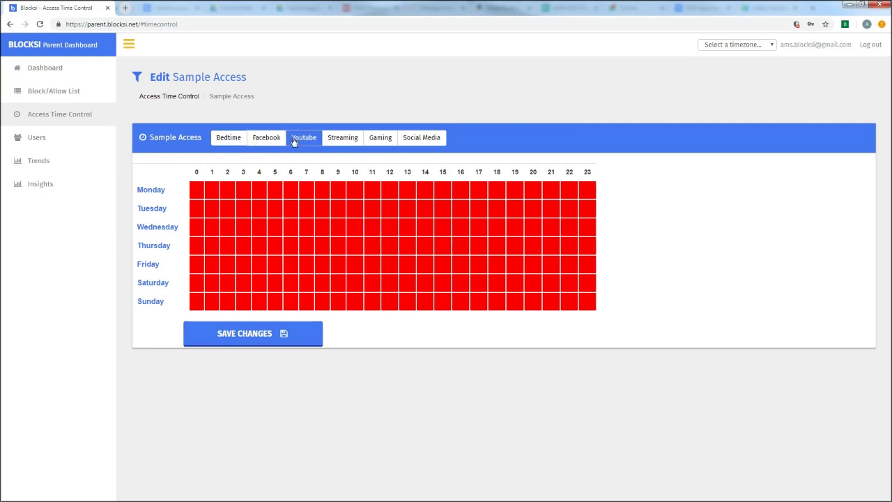
left_click(343, 138)
left_click(376, 139)
left_click(432, 139)
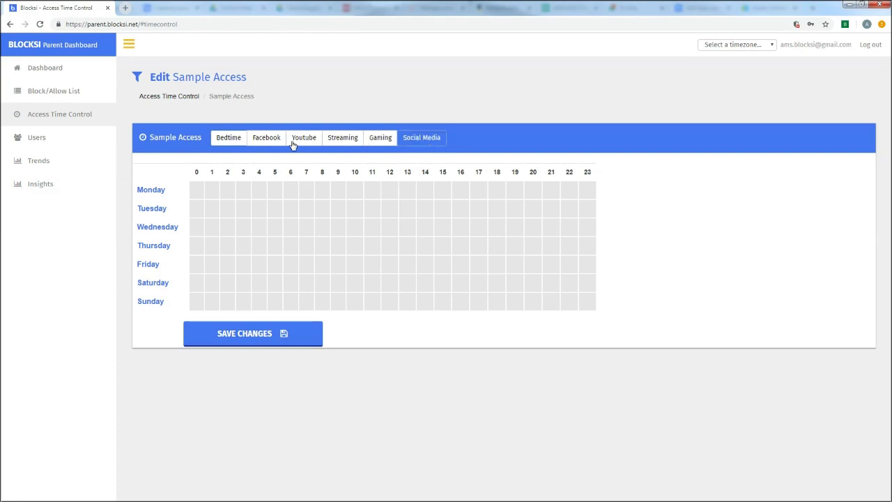
left_click(297, 141)
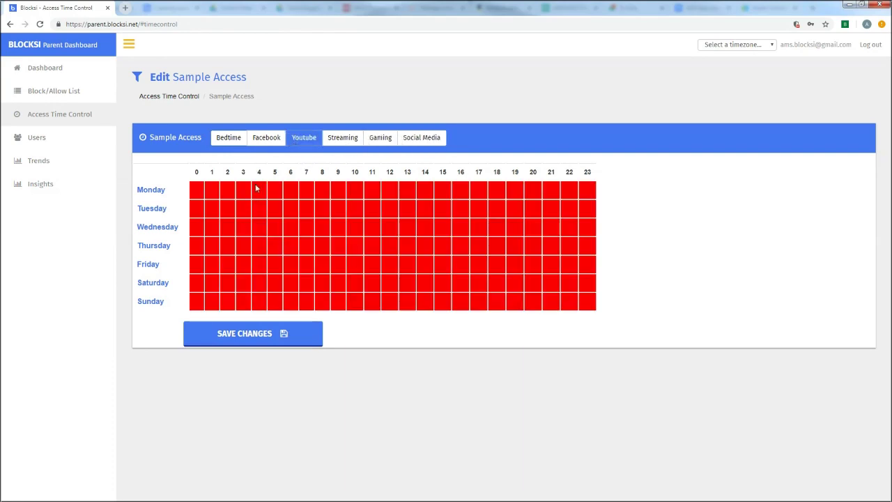
left_click(230, 139)
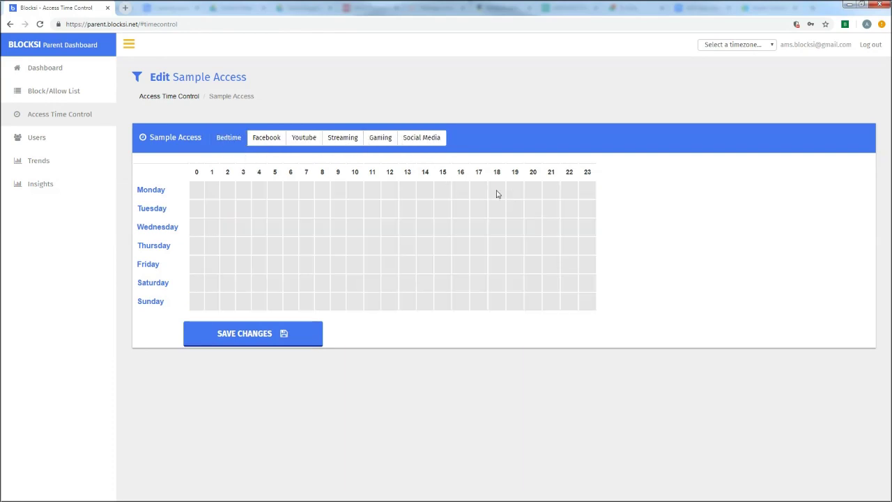
left_click_drag(516, 190, 590, 310)
Step: Change the timezone to (GMT-07:00) US/Mountain and dismiss the Updated message
left_click(742, 49)
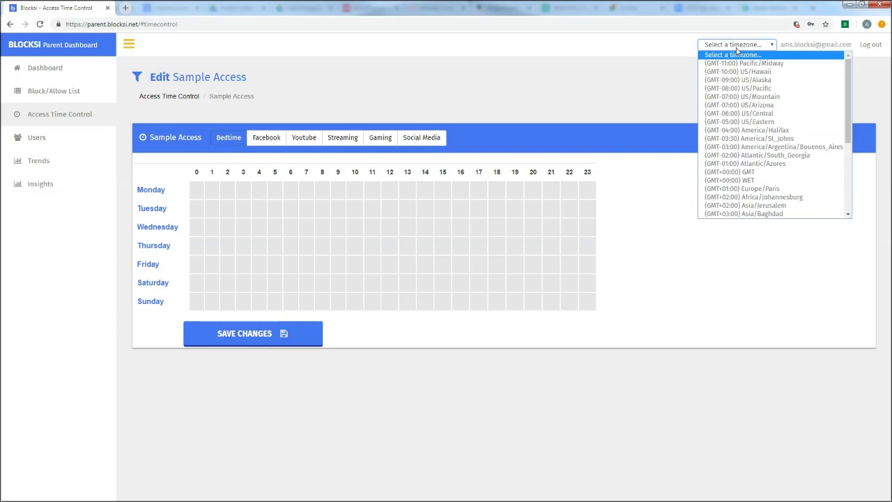
left_click(740, 97)
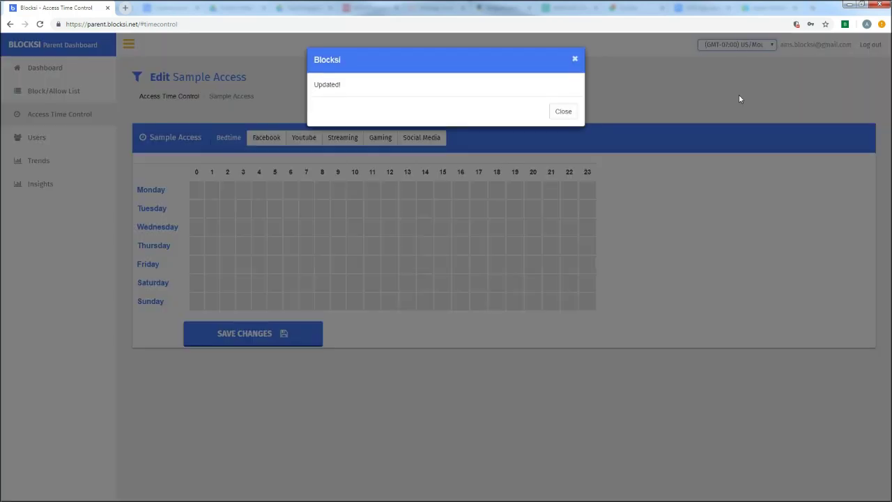
left_click(559, 115)
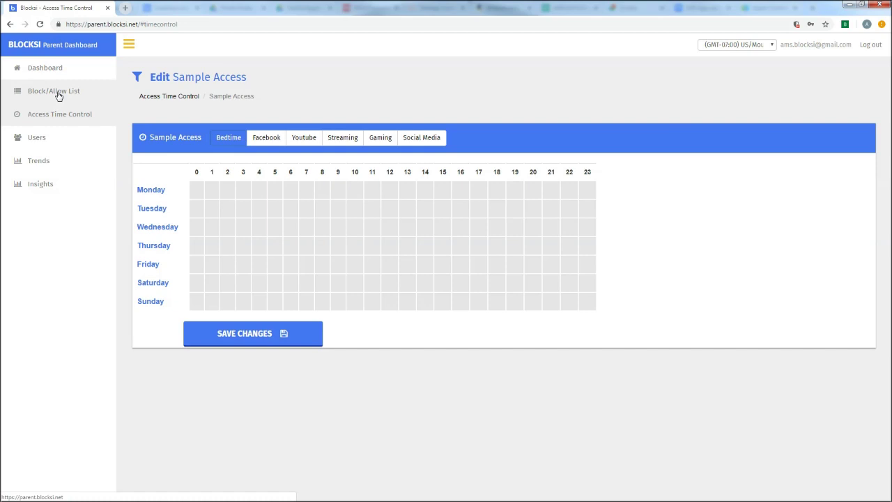
Step: On the Users page, give the validated student Sample Access time control and the Sample block list
left_click(35, 143)
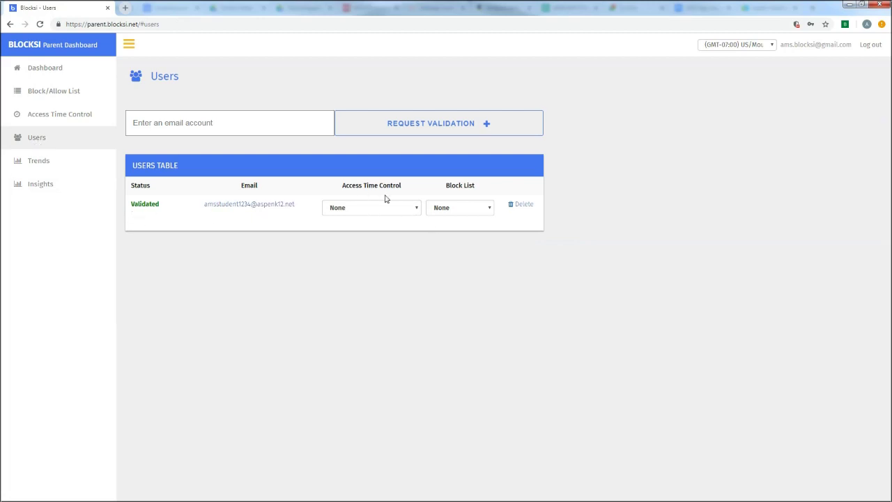
left_click(409, 211)
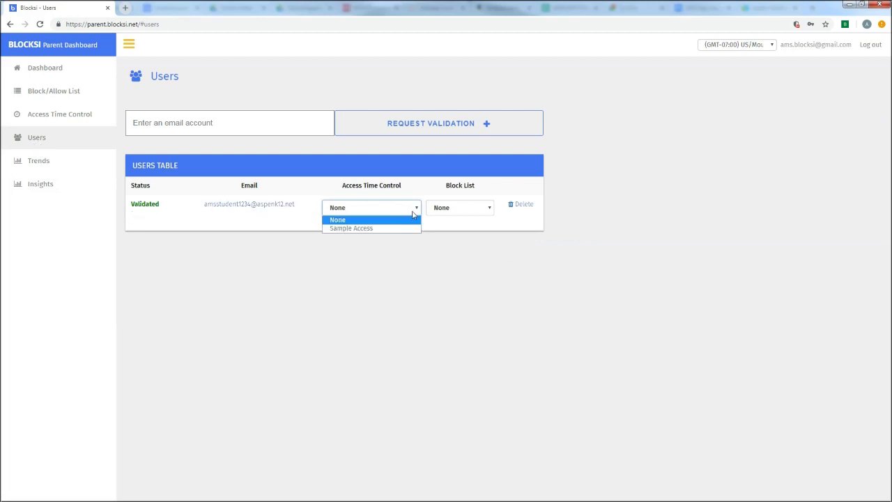
left_click(365, 228)
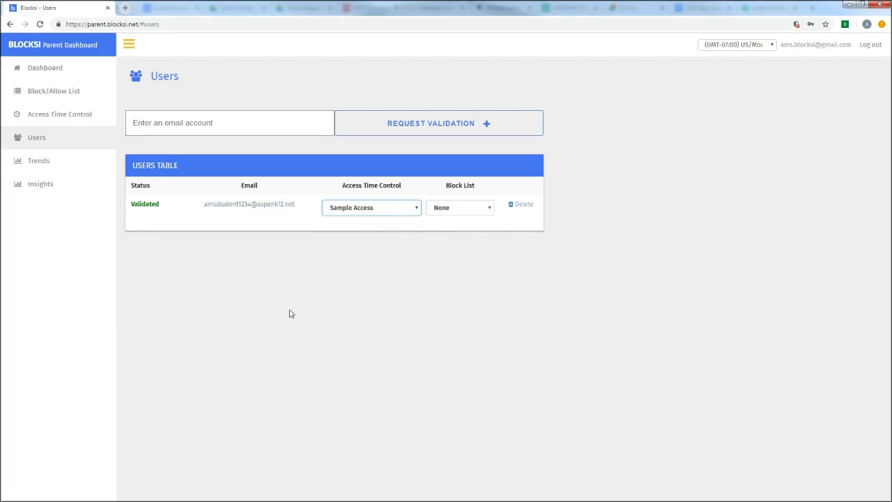
left_click(453, 212)
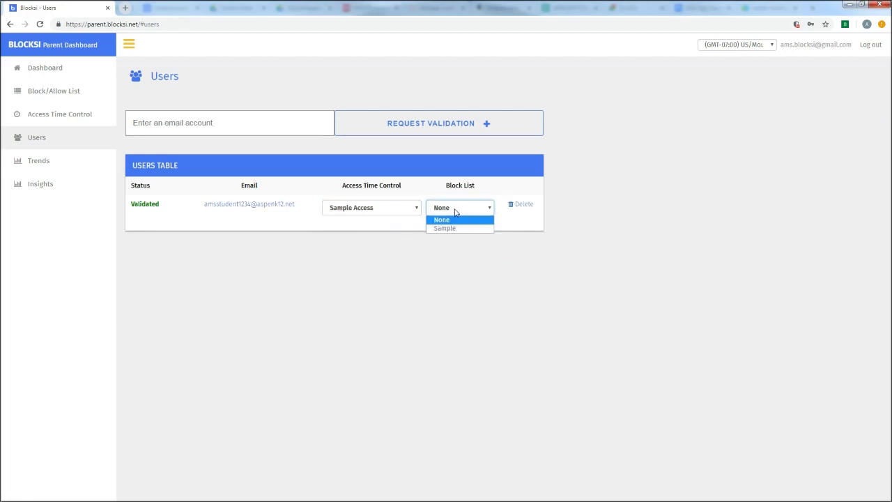
left_click(457, 228)
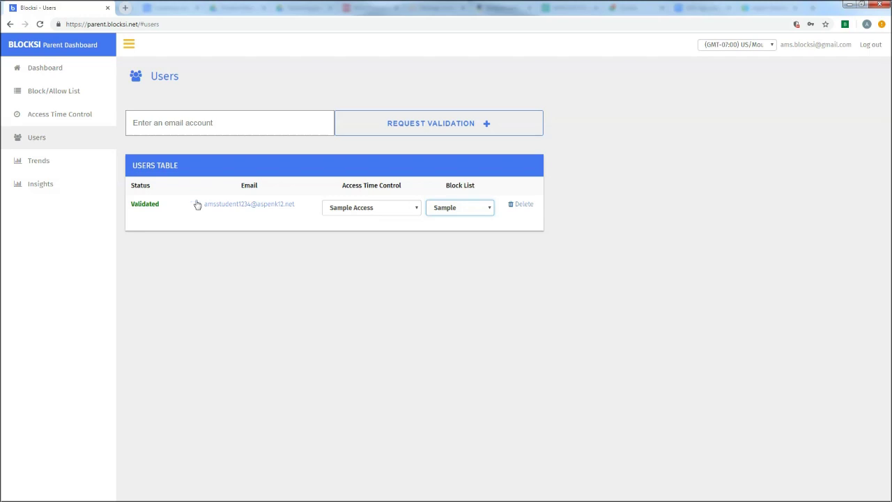
Step: Go to the Block/Allow List page
left_click(42, 98)
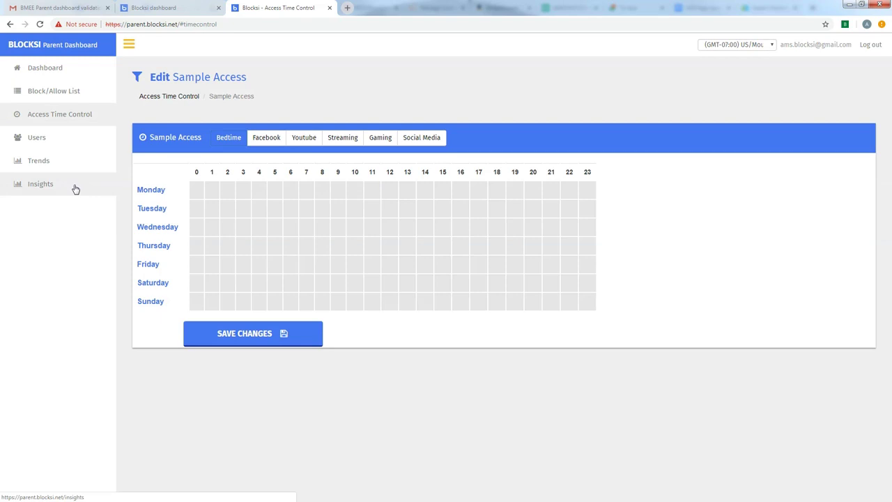
Step: Open Trends and then its Insights web analytics page
left_click(45, 161)
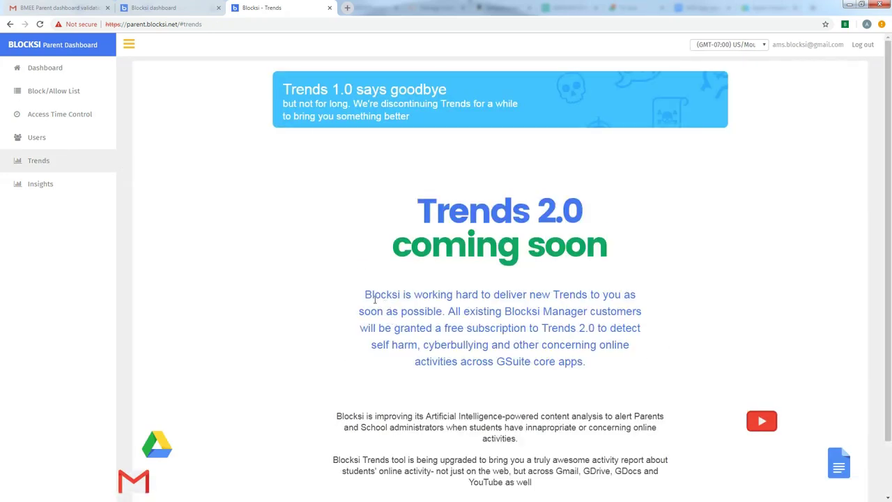
left_click(35, 186)
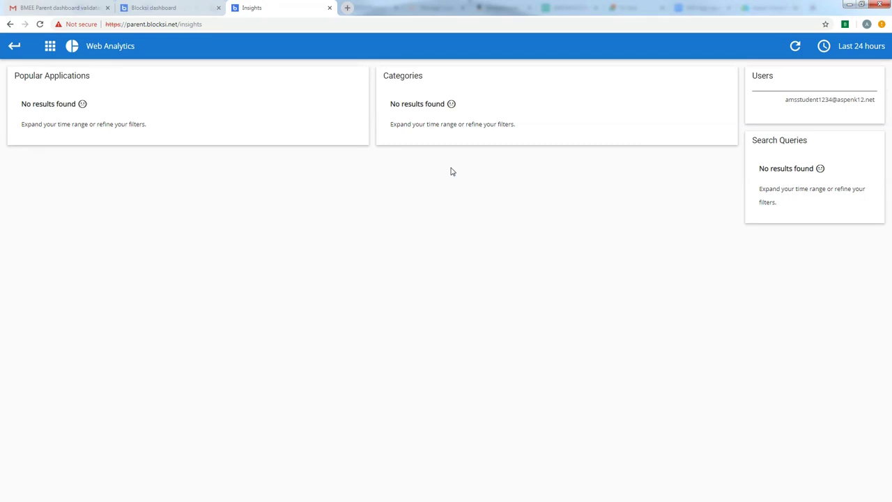
Step: Leave Insights and return to the main Dashboard showing zero URL stats
left_click(18, 46)
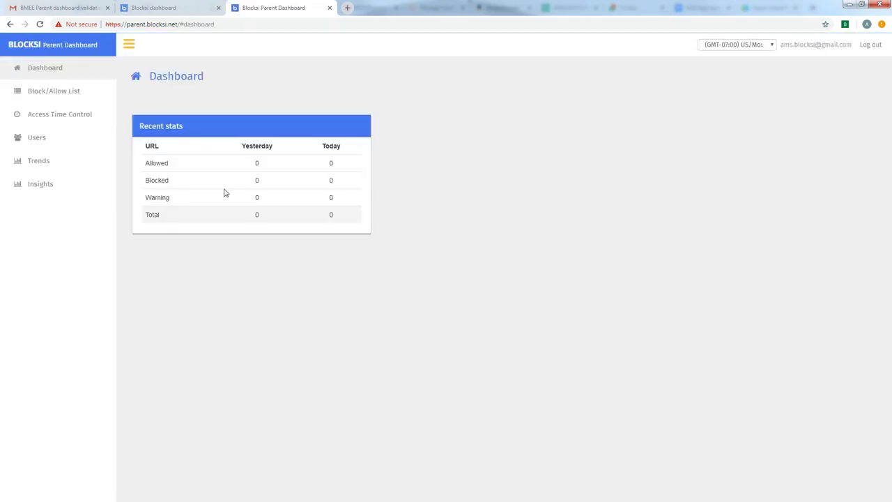